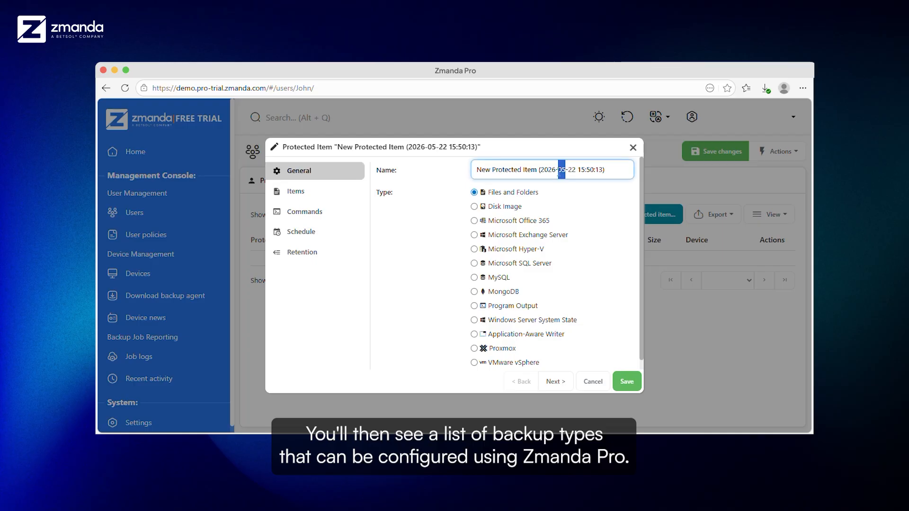
# Name the new protected item "Proxmox" and set its type to Proxmox
pyautogui.hotkey('ctrl', 'a')
pyautogui.press('BackSpace')
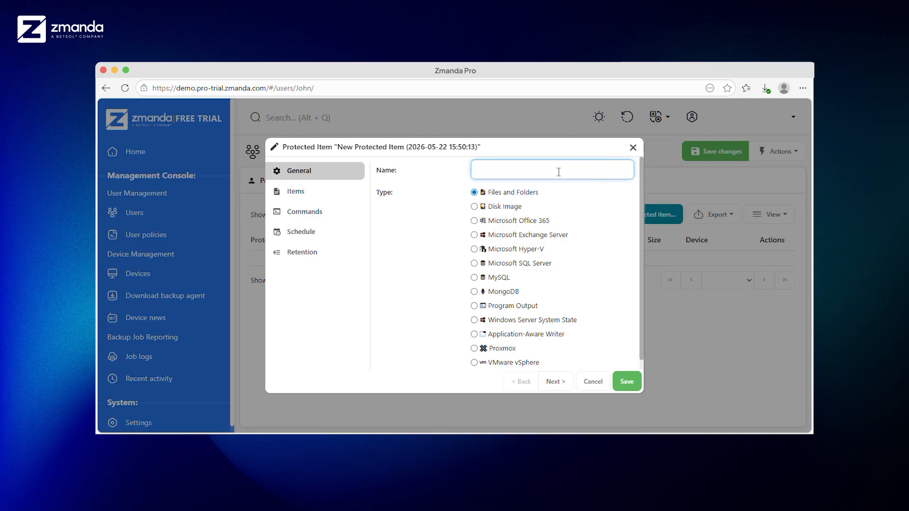
pyautogui.write('Proxmox')
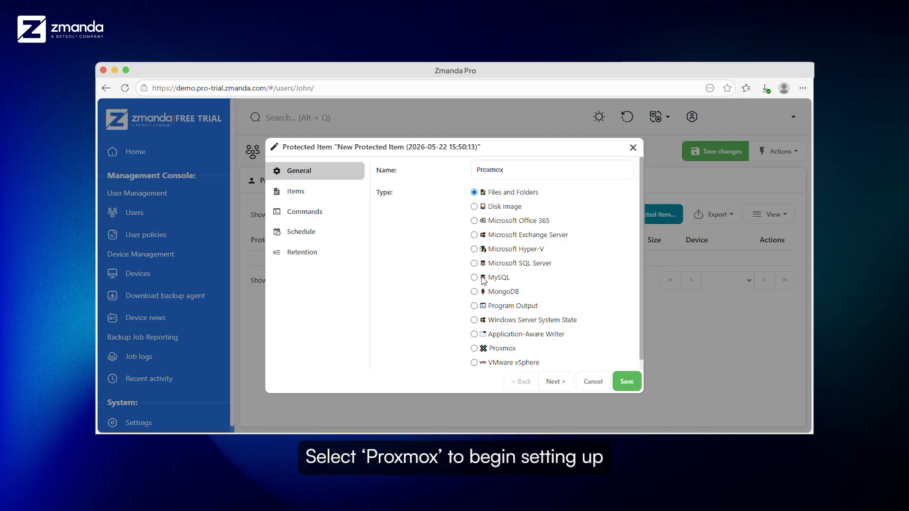
pyautogui.click(501, 351)
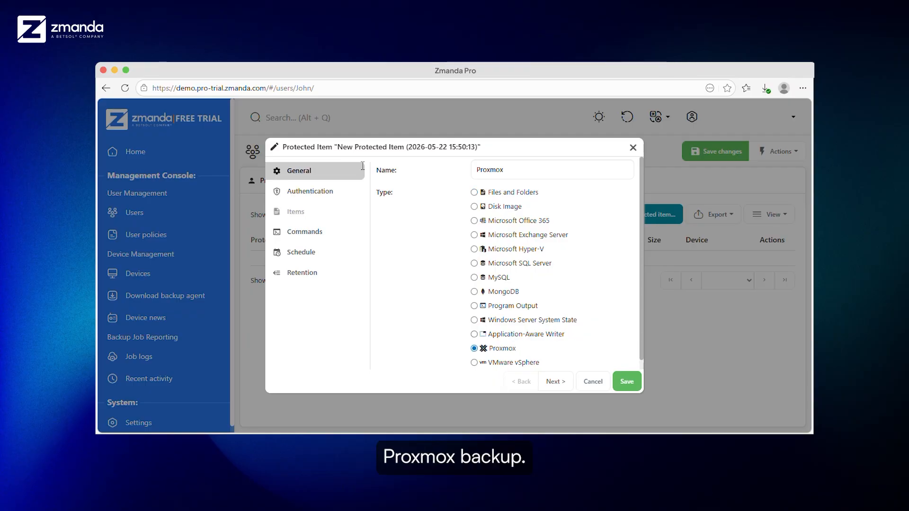
# Enter the primary node address, username root and the account password for the Proxmox connection, and test the connection
pyautogui.click(315, 200)
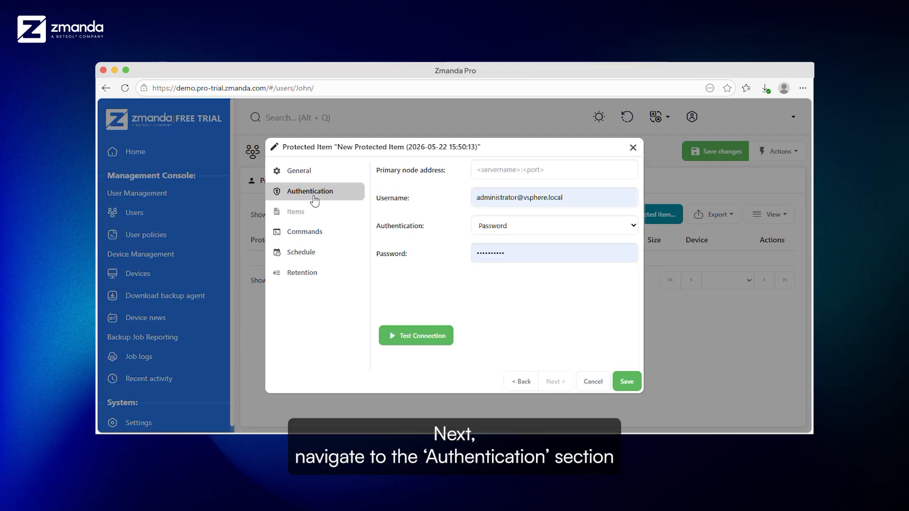
pyautogui.click(534, 170)
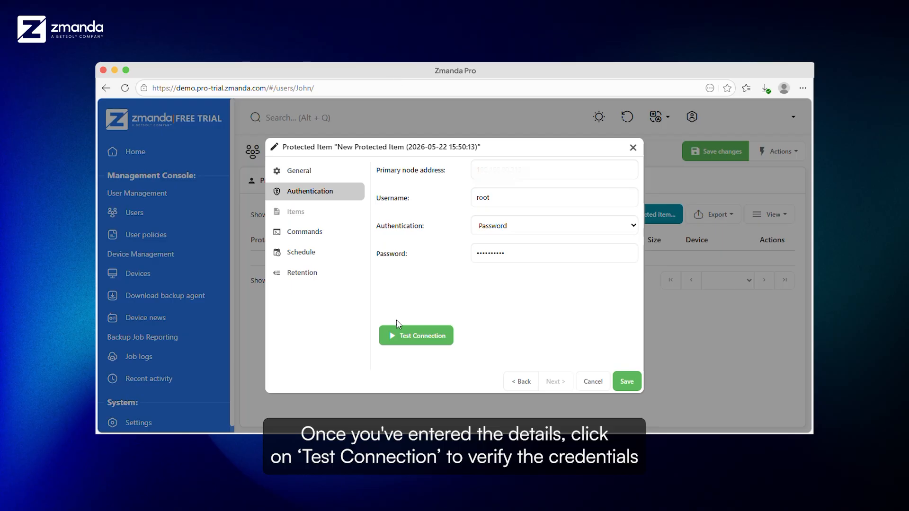
pyautogui.click(403, 342)
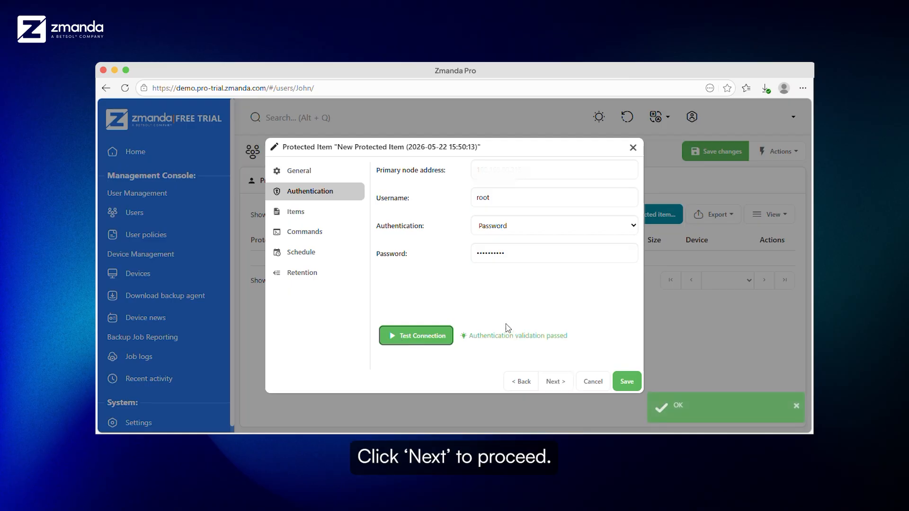
pyautogui.click(550, 383)
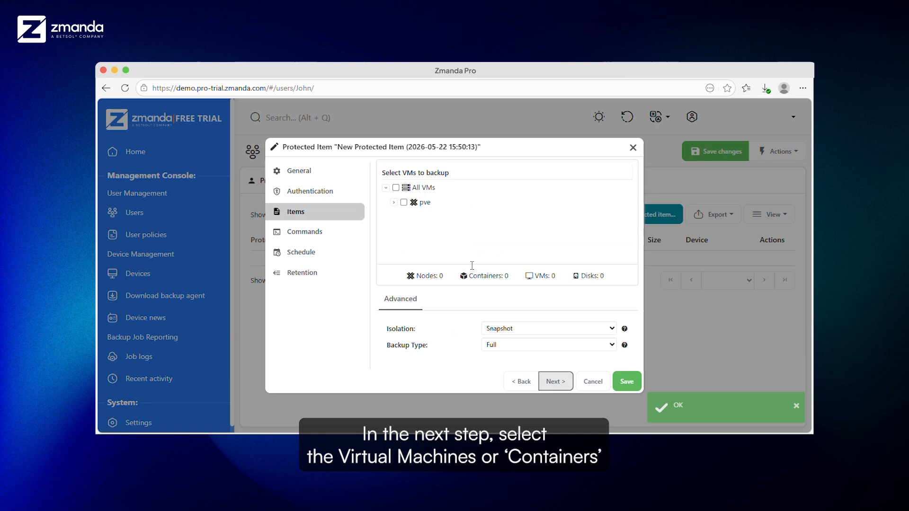
# Select the virtual machine 100 ubuntu under the pve node for backup, keeping Snapshot isolation and the Full backup type
pyautogui.click(393, 204)
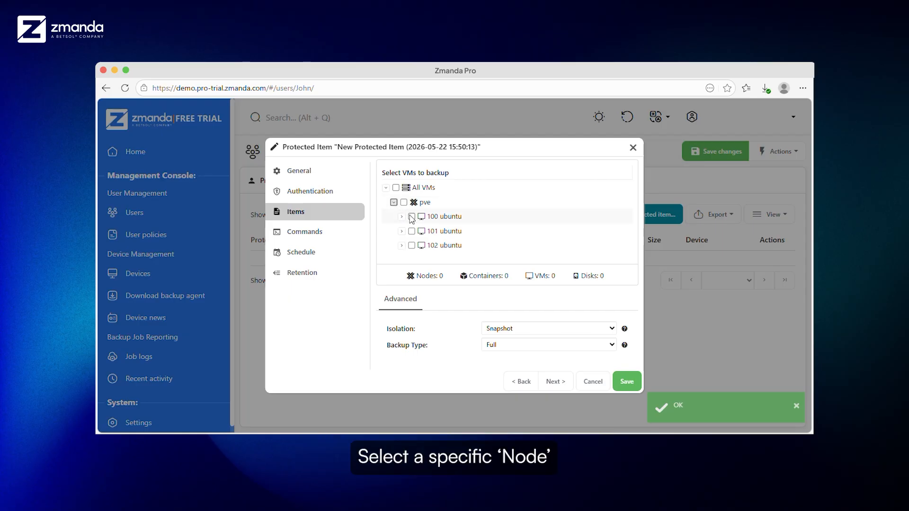
pyautogui.click(412, 217)
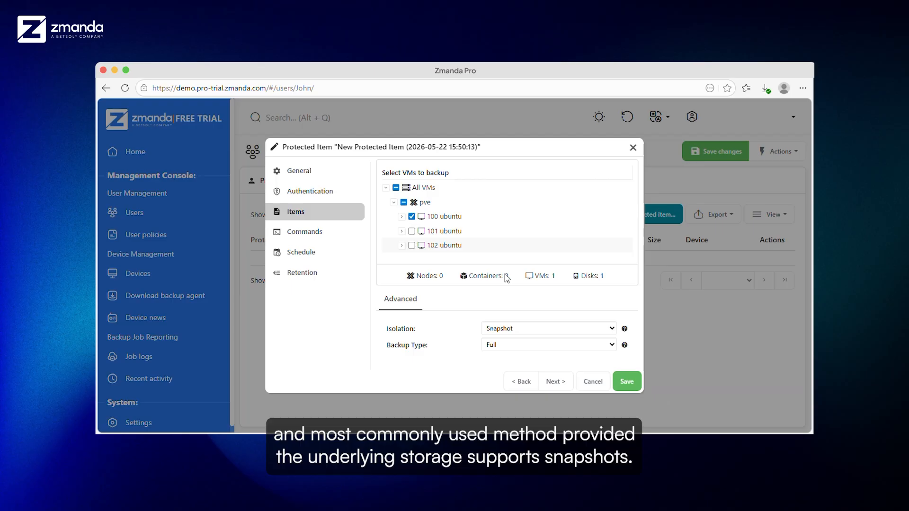
pyautogui.click(552, 382)
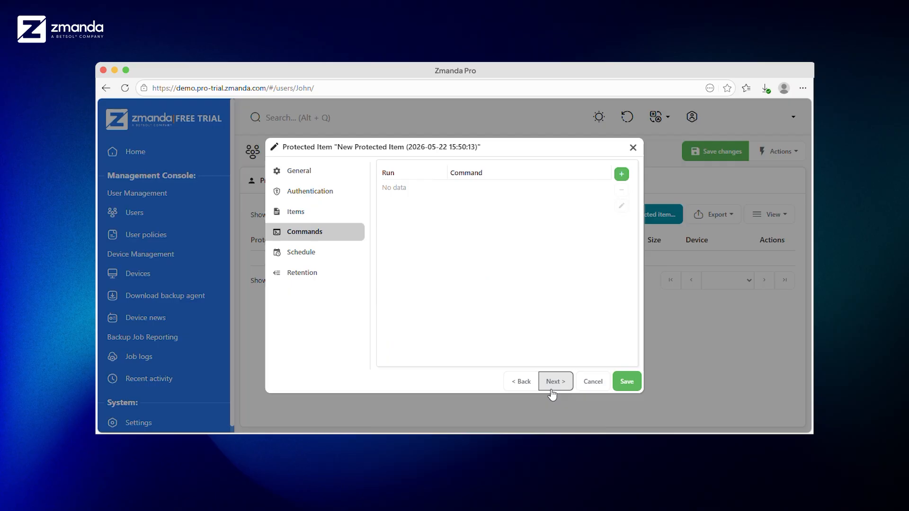
# Add a Daily schedule at hour 9, minute 0 to Zmanda Cloud Storage, and save the protected item with the default retention policy
pyautogui.click(552, 391)
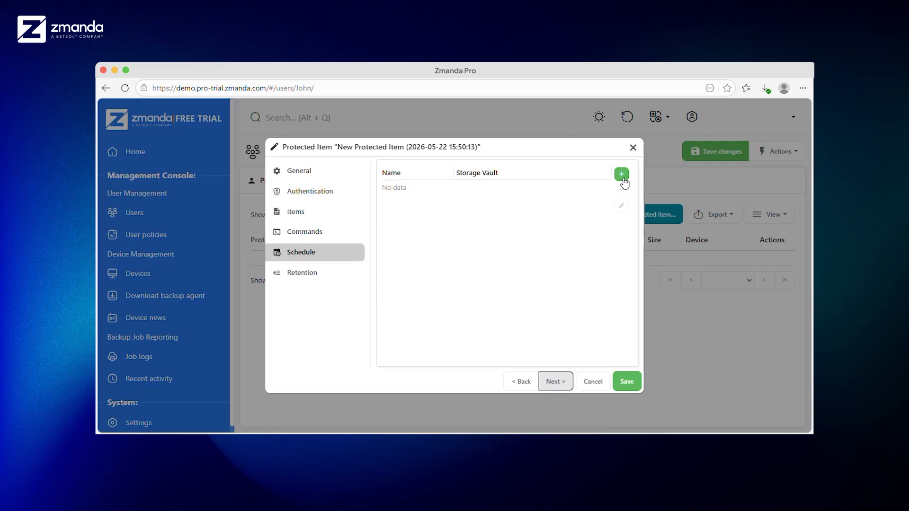
pyautogui.click(623, 176)
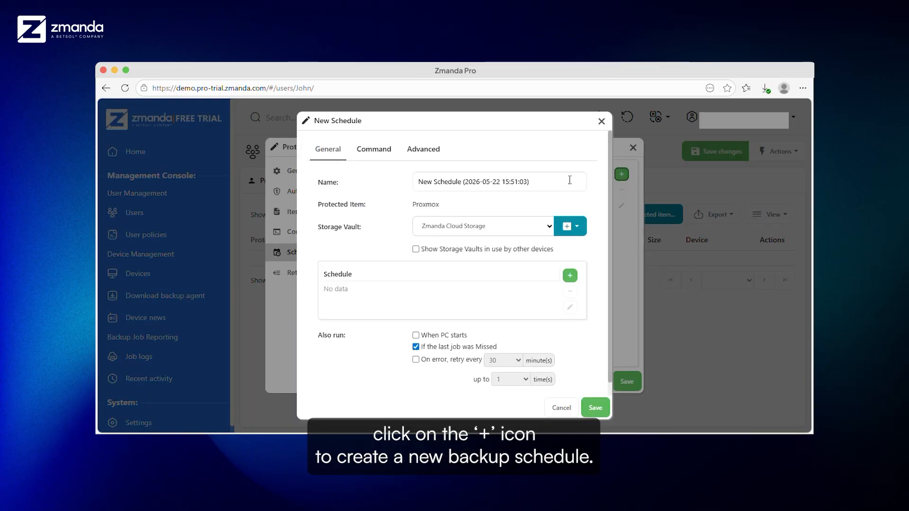
pyautogui.click(570, 273)
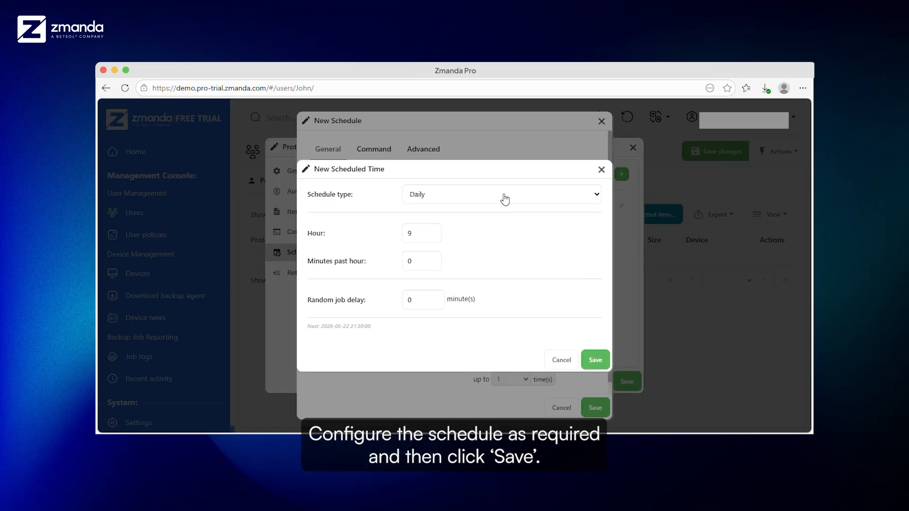
pyautogui.click(503, 198)
pyautogui.click(475, 227)
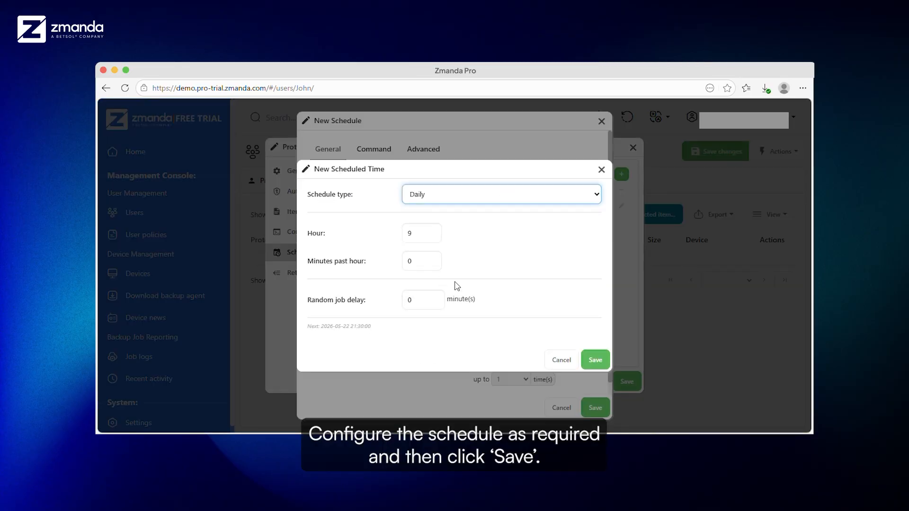
pyautogui.click(596, 361)
pyautogui.click(596, 406)
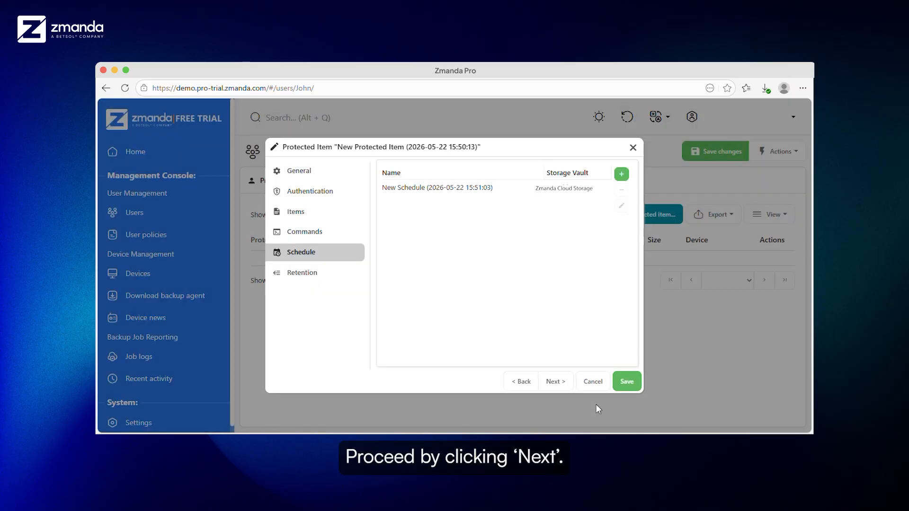
pyautogui.click(563, 382)
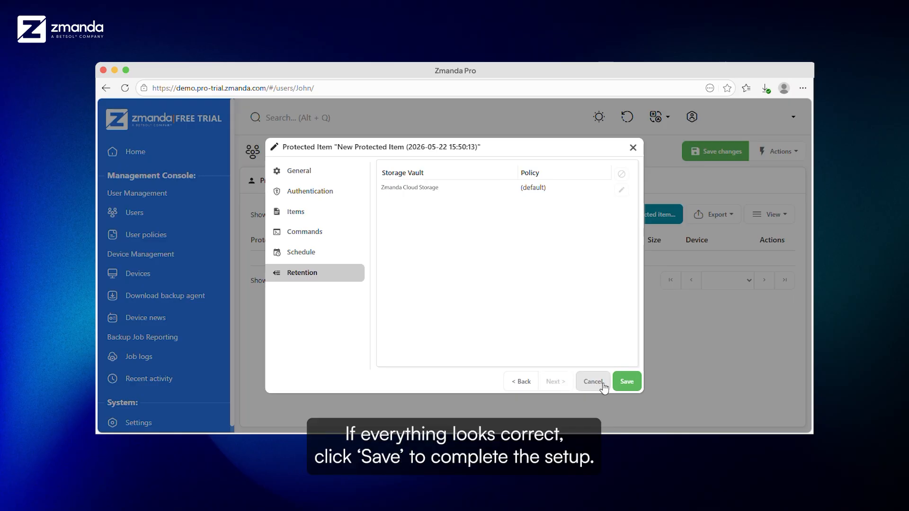
pyautogui.click(627, 383)
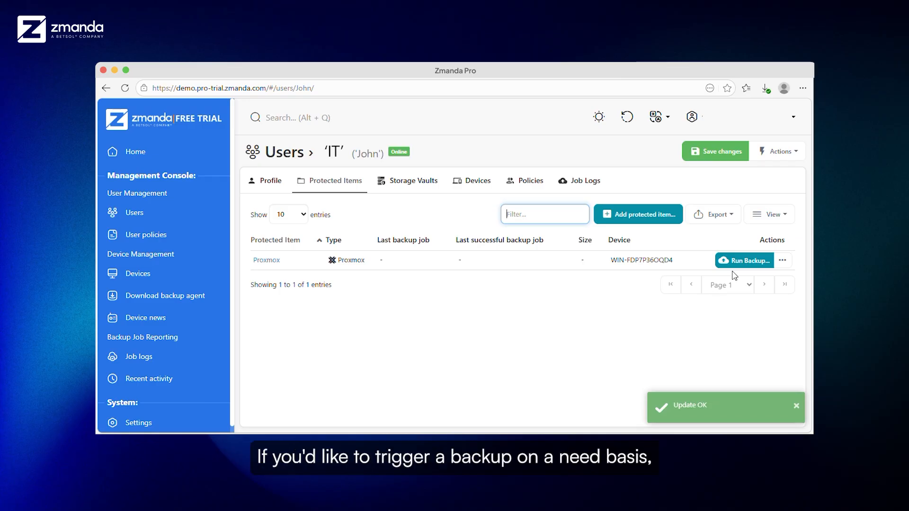
# Run an on-demand backup of the Proxmox protected item to the Zmanda Cloud Storage vault
pyautogui.click(747, 262)
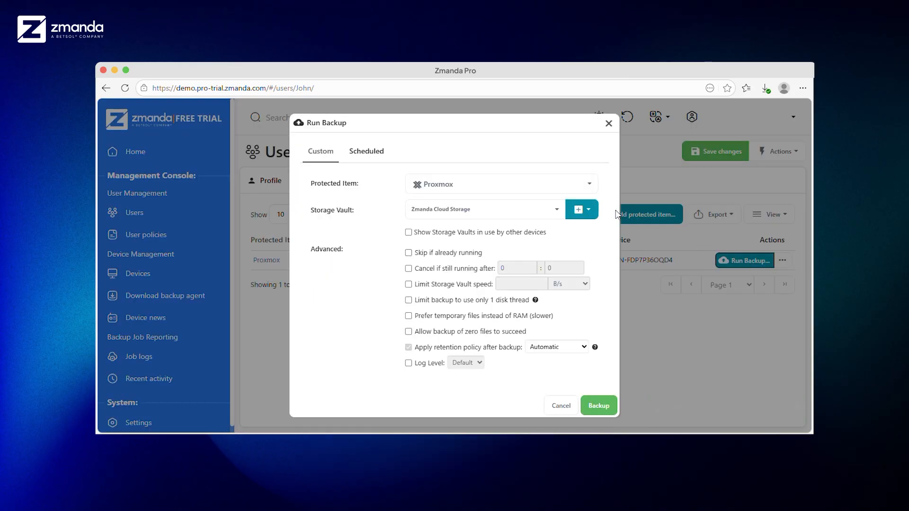
pyautogui.click(549, 211)
pyautogui.click(548, 210)
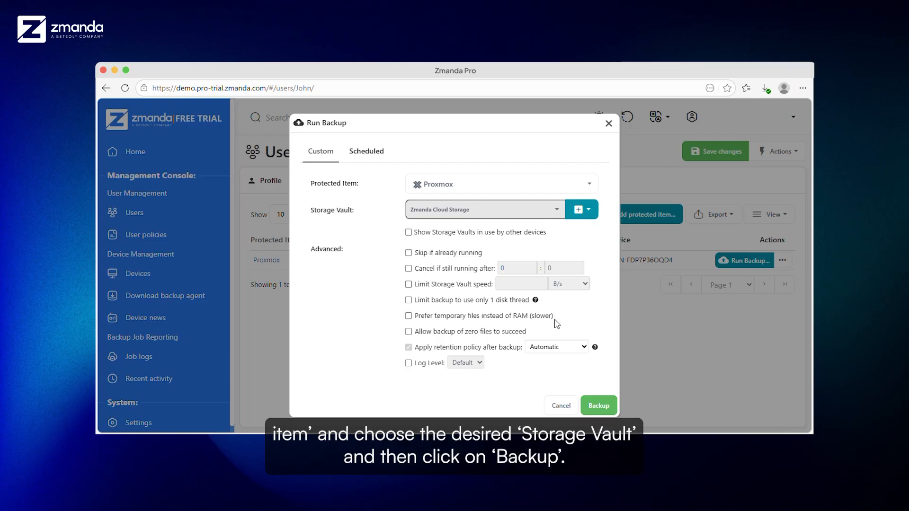
pyautogui.click(598, 407)
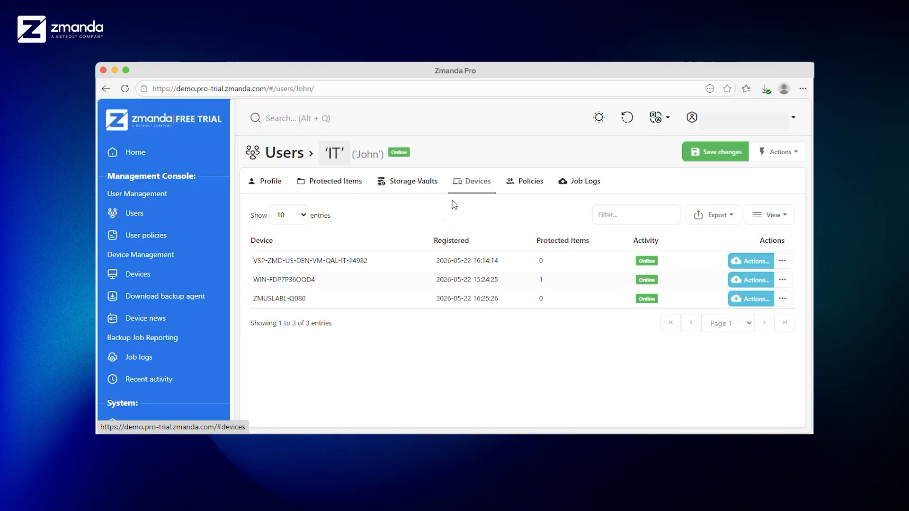
# Start a restore on device WIN-FDP7P36OQD4 using Zmanda Cloud Storage as the source vault
pyautogui.click(737, 281)
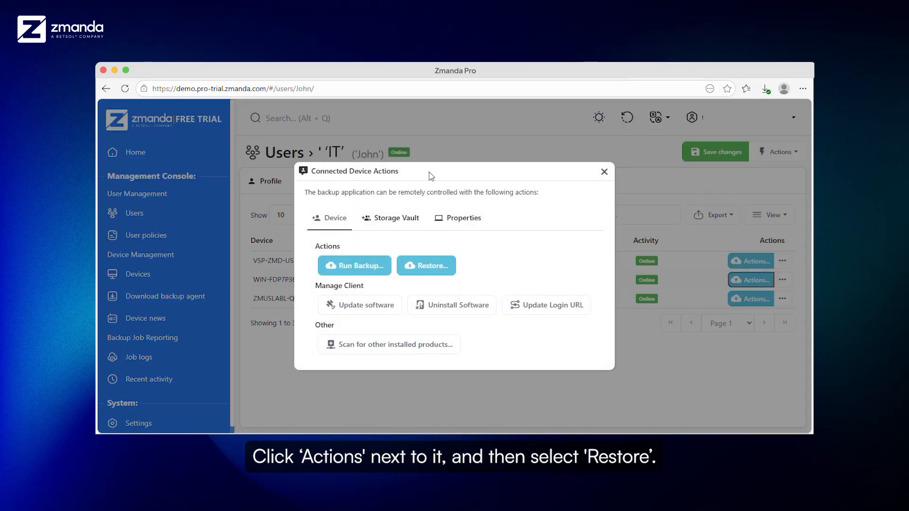
pyautogui.click(413, 268)
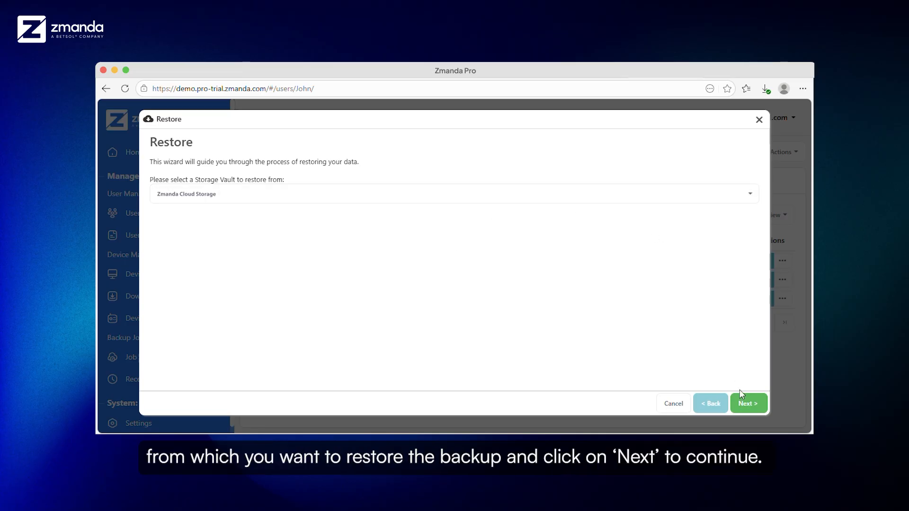
pyautogui.click(747, 404)
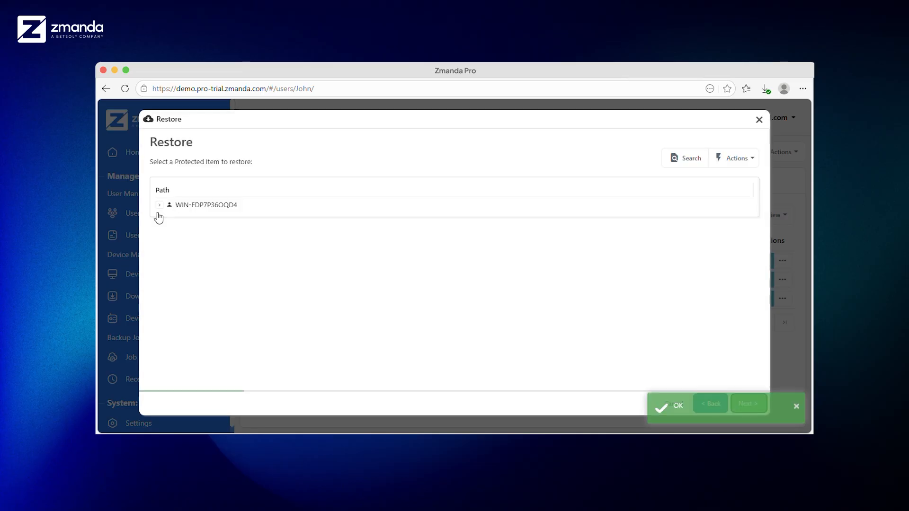
pyautogui.click(159, 205)
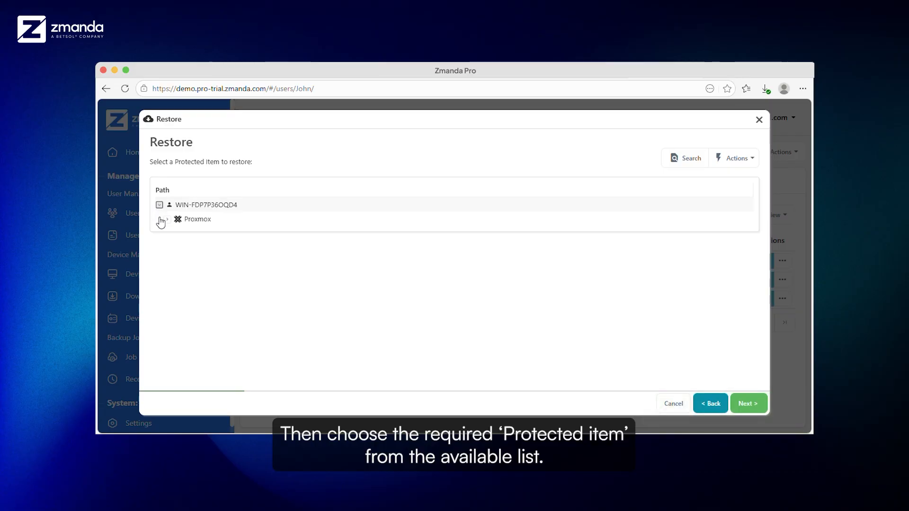
pyautogui.click(166, 219)
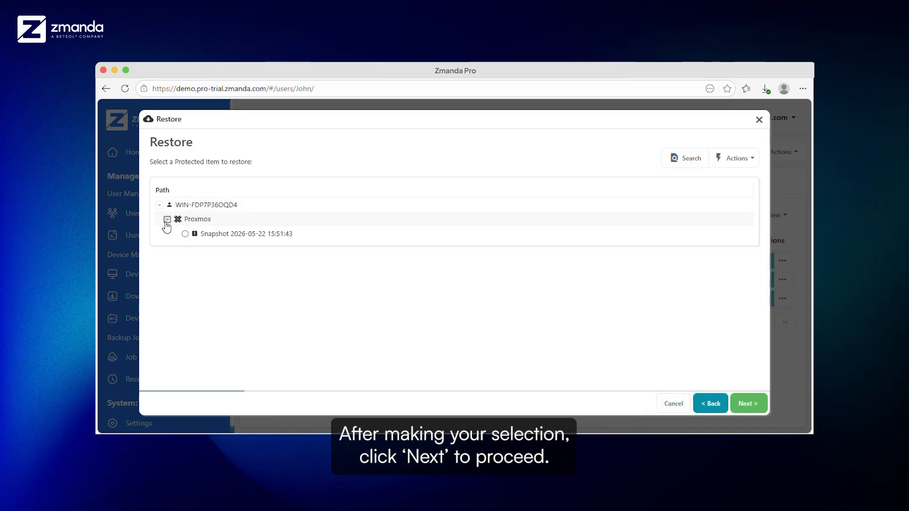
pyautogui.click(185, 234)
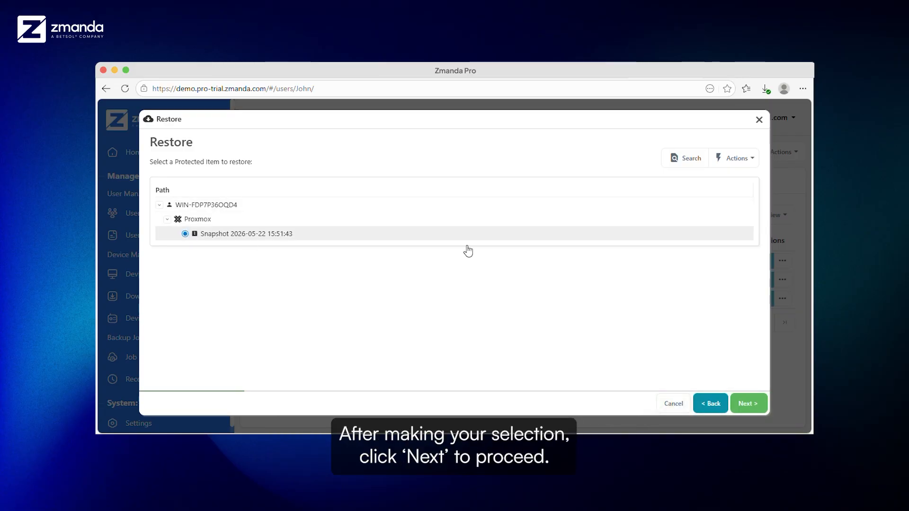
pyautogui.click(755, 406)
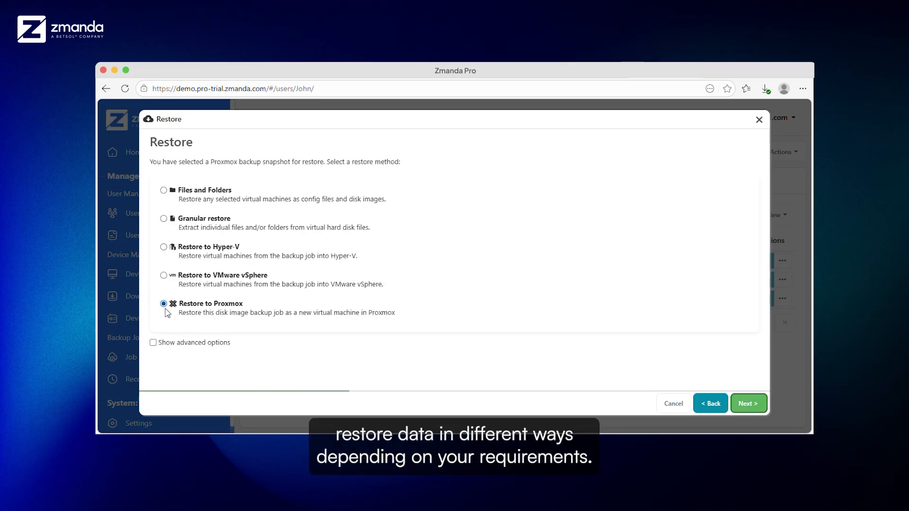
# Show the advanced restore options and proceed with Restore to Proxmox as the restore method
pyautogui.click(153, 343)
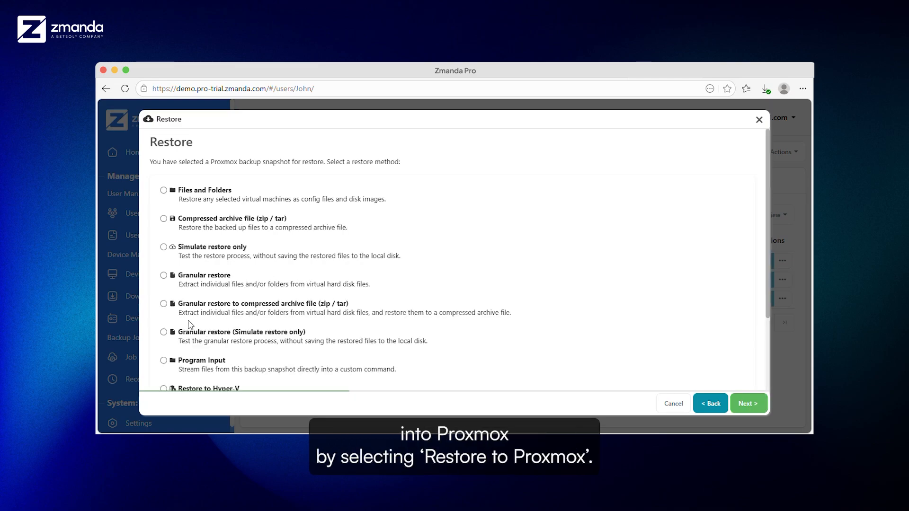
pyautogui.scroll(-3, 259, 347)
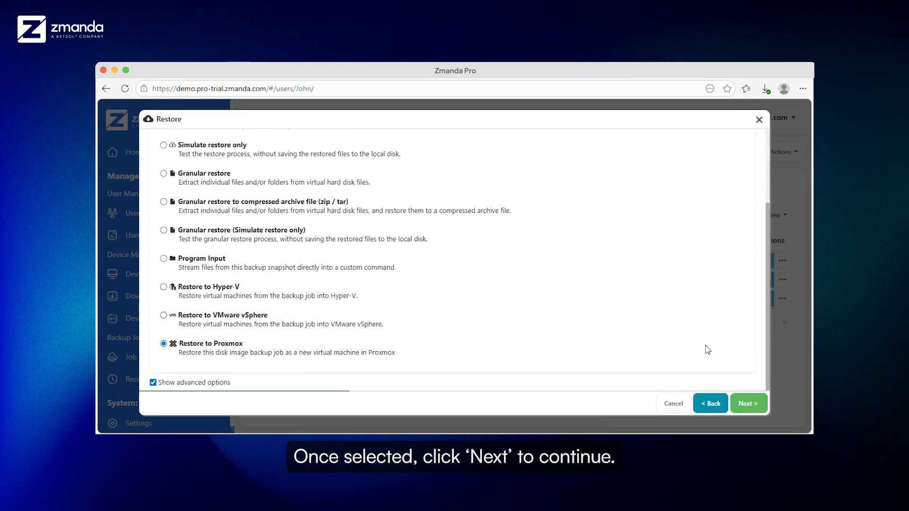
pyautogui.click(749, 407)
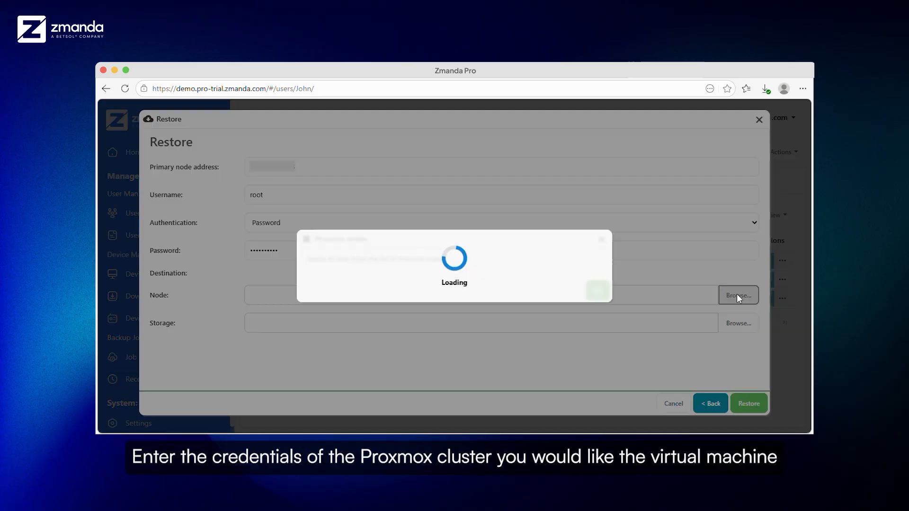
# Set the restore destination to node pve and storage local (dir), and start the restore
pyautogui.click(599, 296)
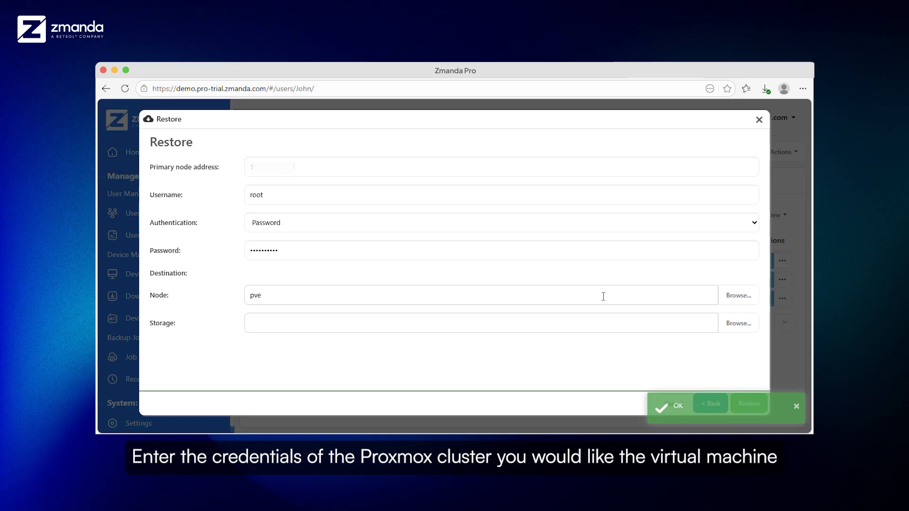
pyautogui.click(738, 323)
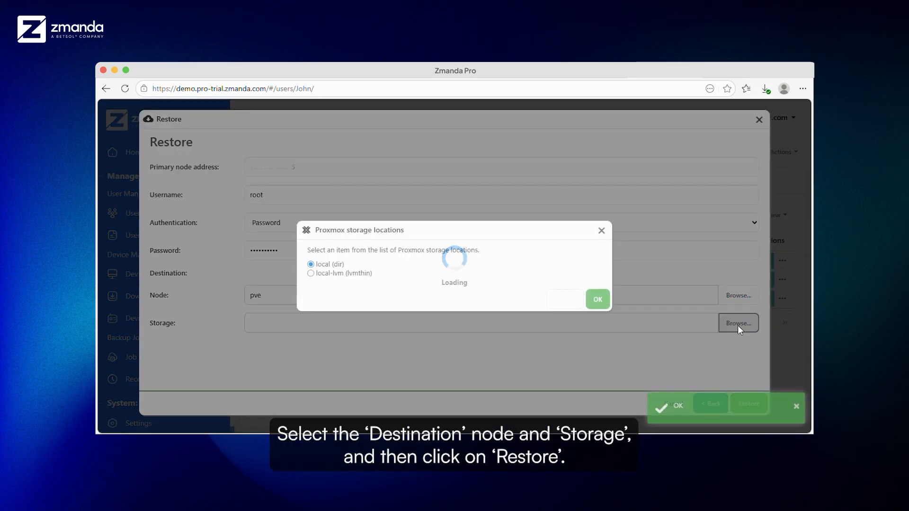
pyautogui.click(598, 299)
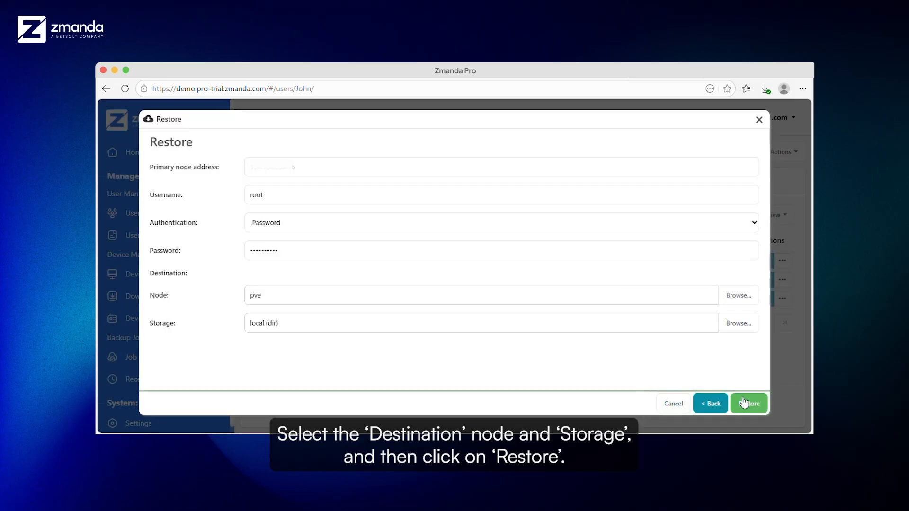
pyautogui.click(749, 404)
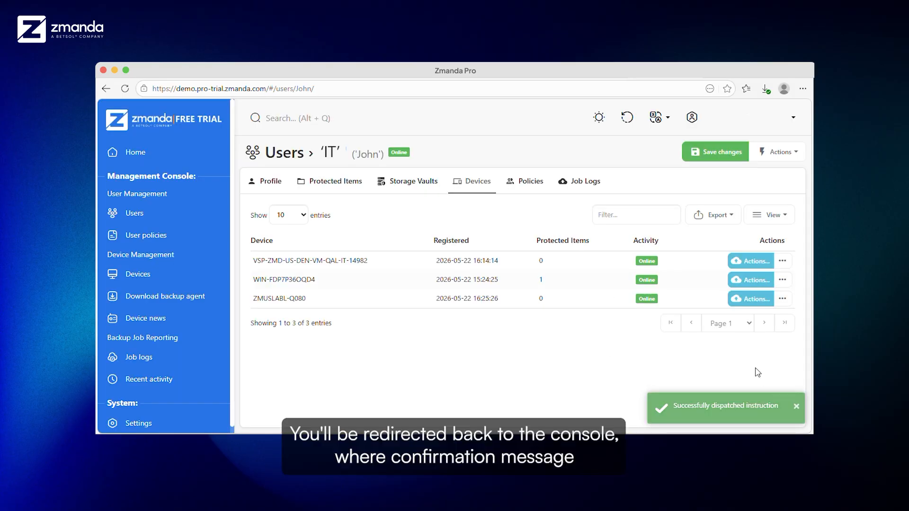